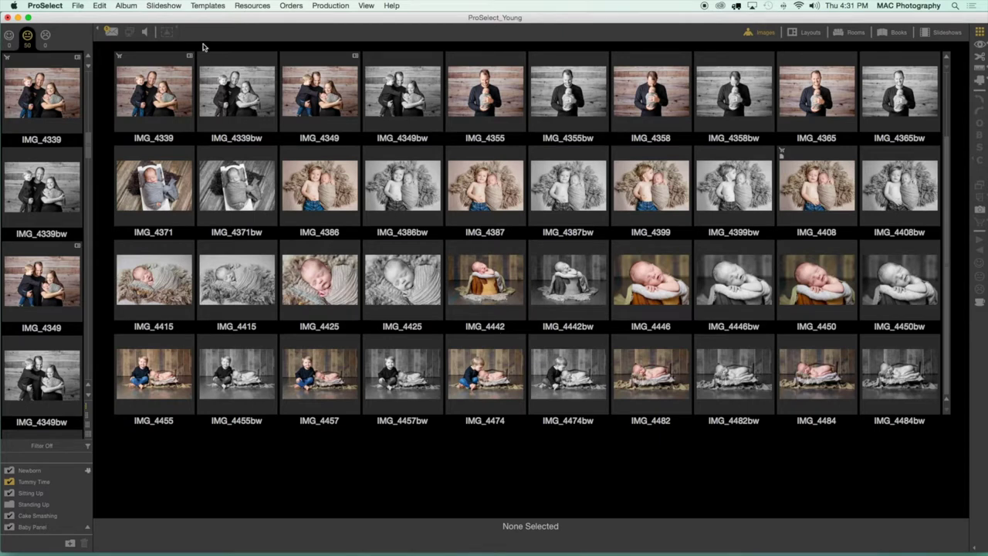
# - Start the slideshow of the album's images
pyautogui.click(176, 8)
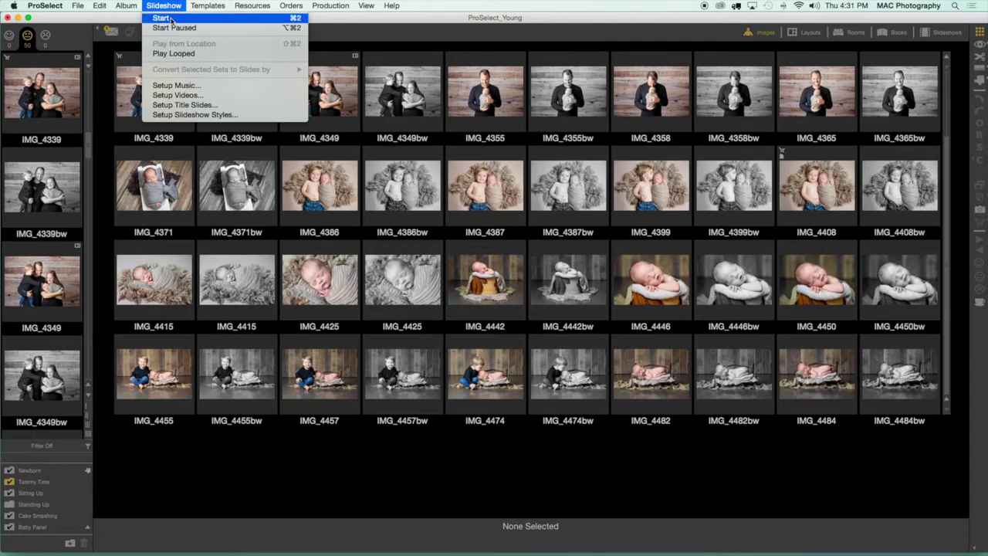
pyautogui.click(171, 18)
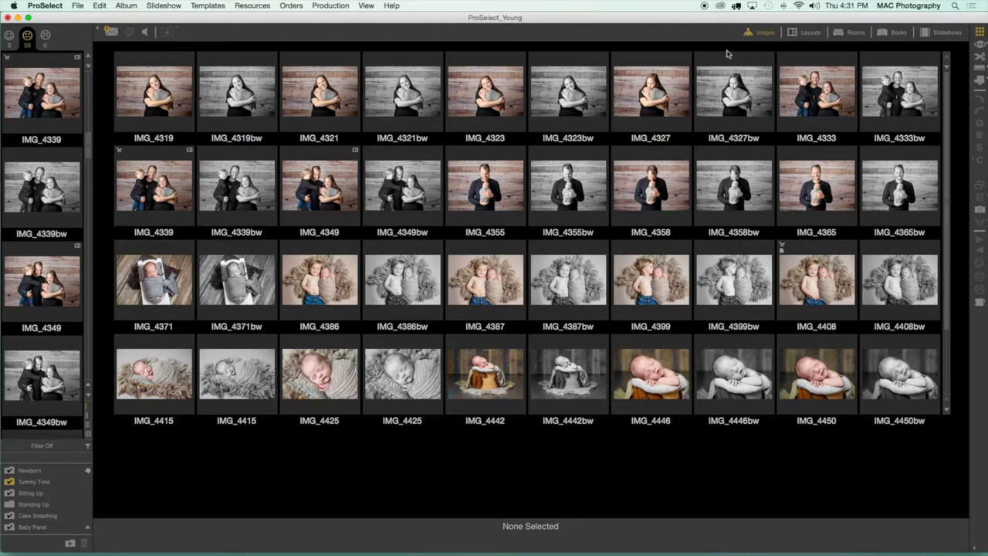
# - Switch to the room view and place IMG_4386 on the bedroom wall
pyautogui.click(846, 36)
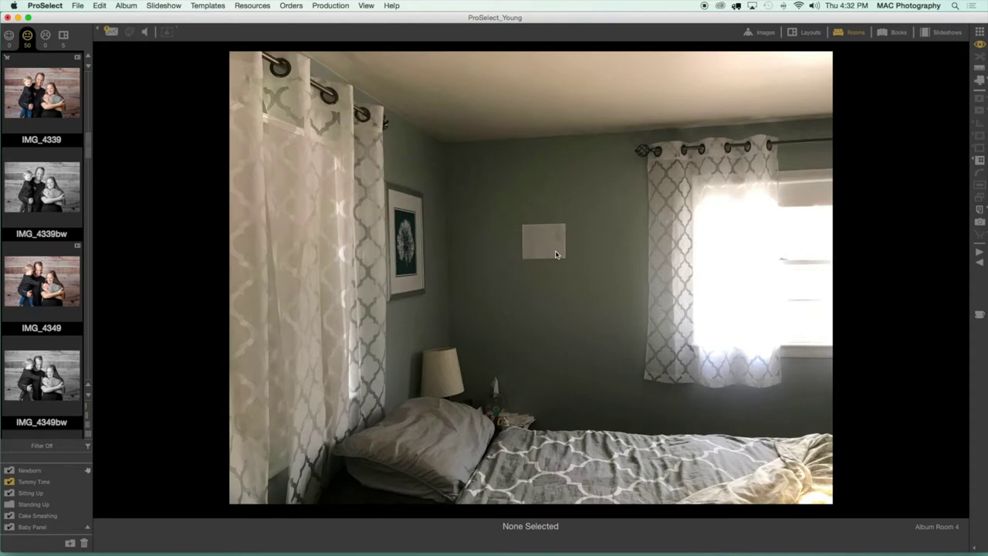
pyautogui.scroll(-10, 62, 194)
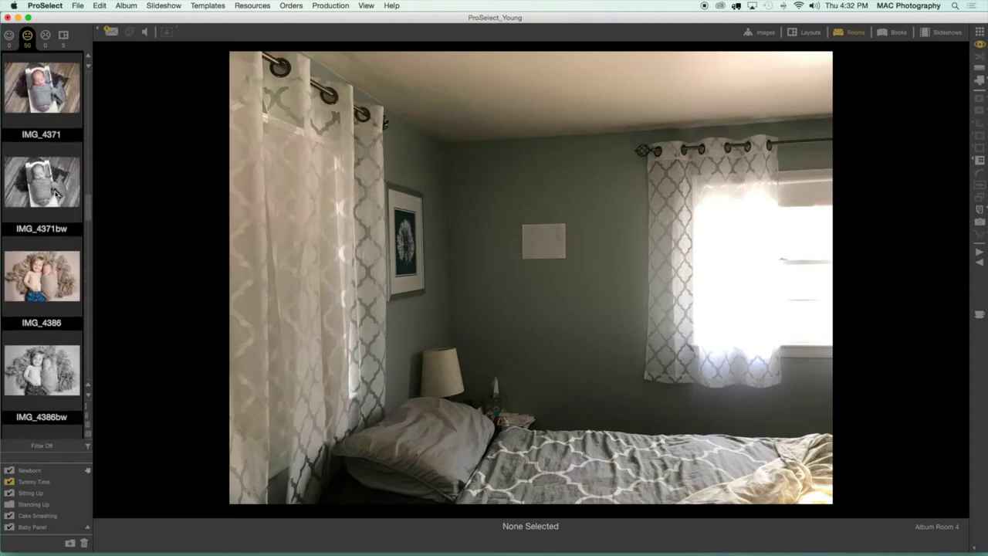
pyautogui.scroll(-2, 56, 193)
pyautogui.moveTo(46, 138); pyautogui.dragTo(542, 247)
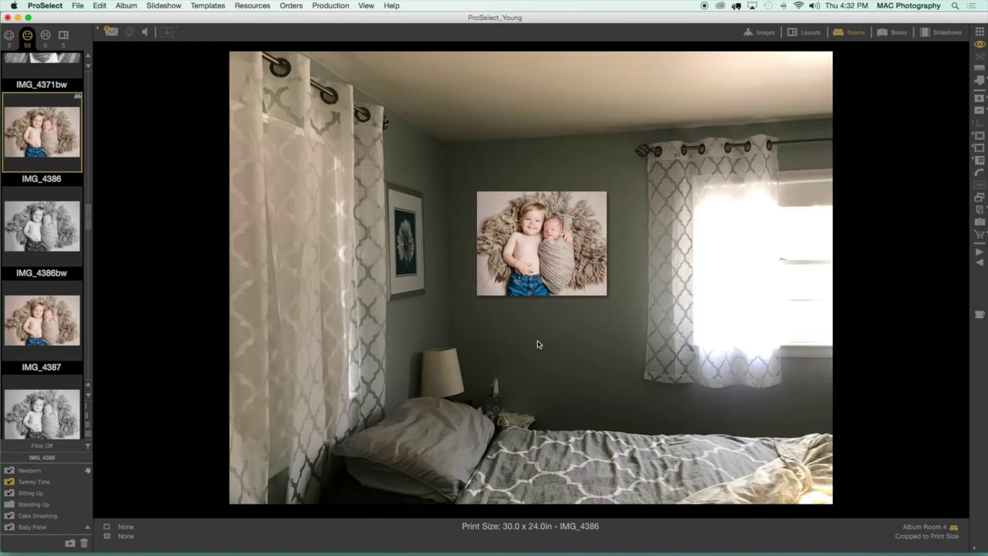
# - Cycle through print sizes for IMG_4386 on the bedroom wall and settle on 24 x 20 in
pyautogui.press('Up')
pyautogui.press('Down')
pyautogui.press('Down')
pyautogui.press('Down')
pyautogui.press('Down')
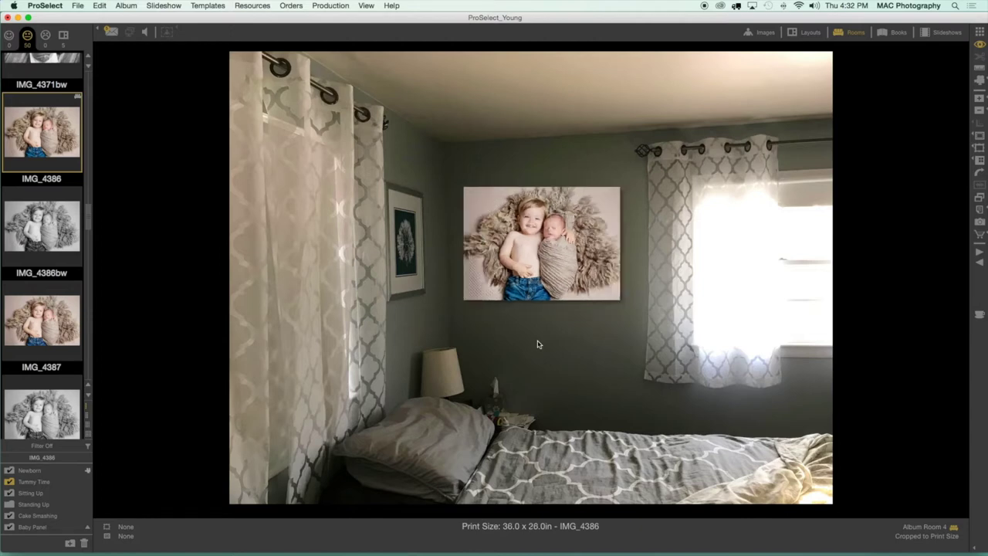
pyautogui.press('Up')
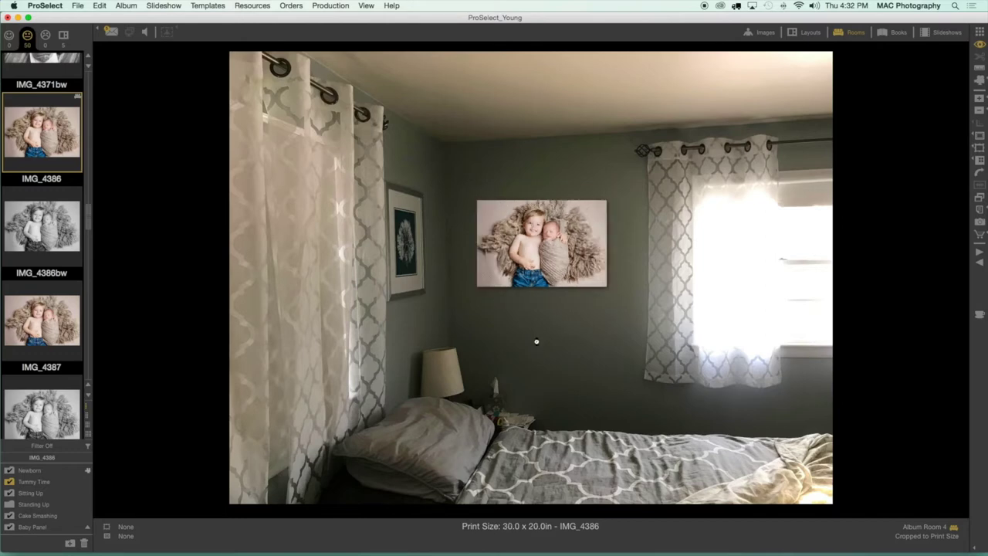
pyautogui.press('Down')
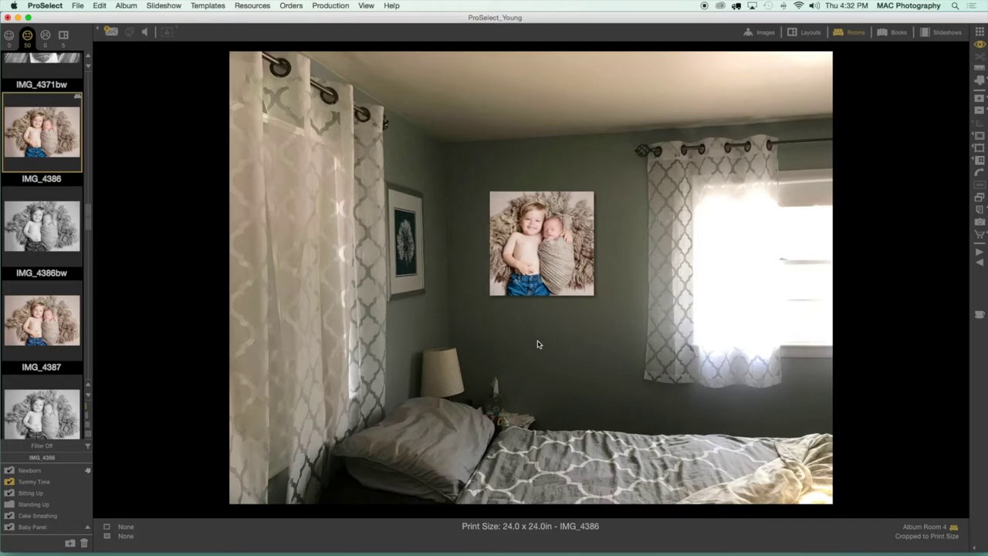
pyautogui.press('Down')
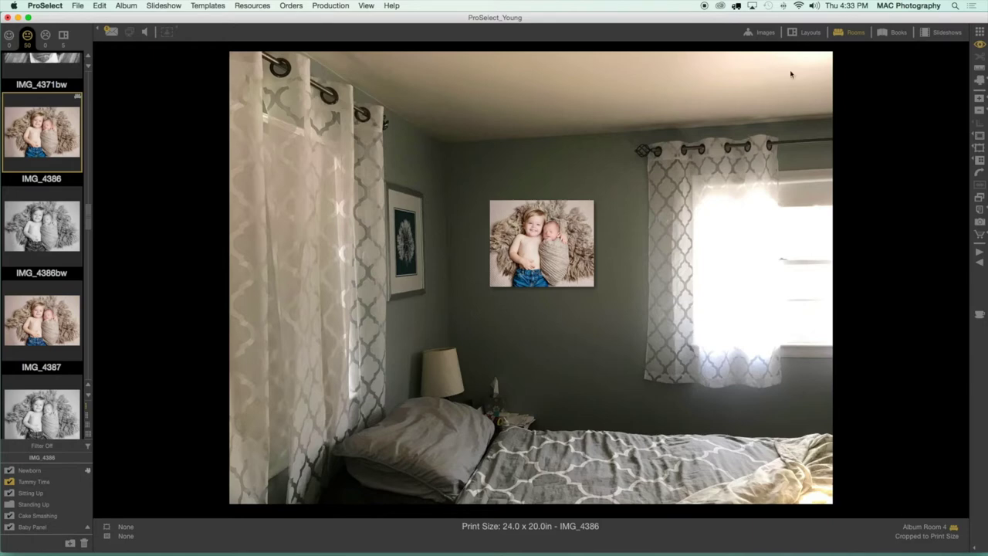
# - Create a new layout from the PinkDiagStripesBack card template
pyautogui.click(810, 34)
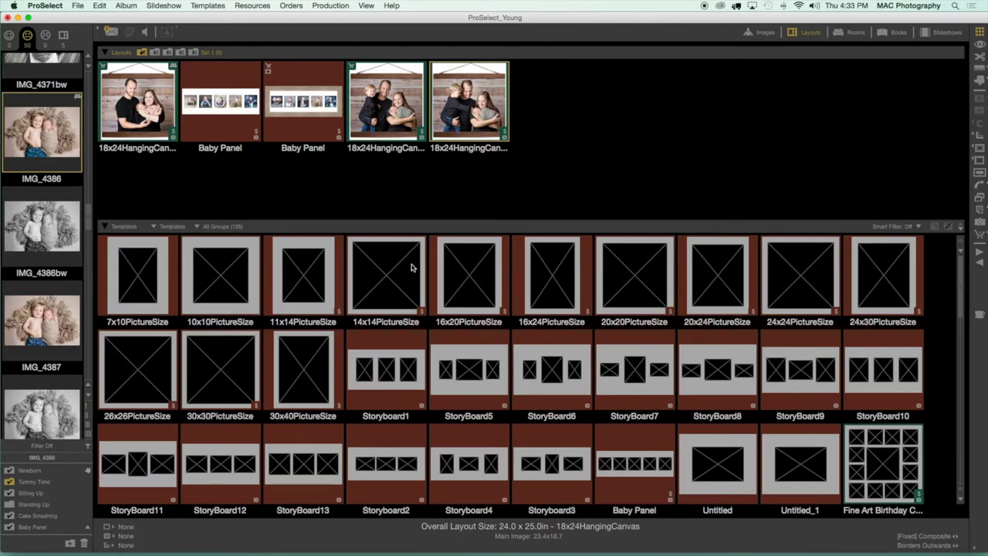
pyautogui.scroll(-3, 387, 423)
pyautogui.scroll(-1, 387, 423)
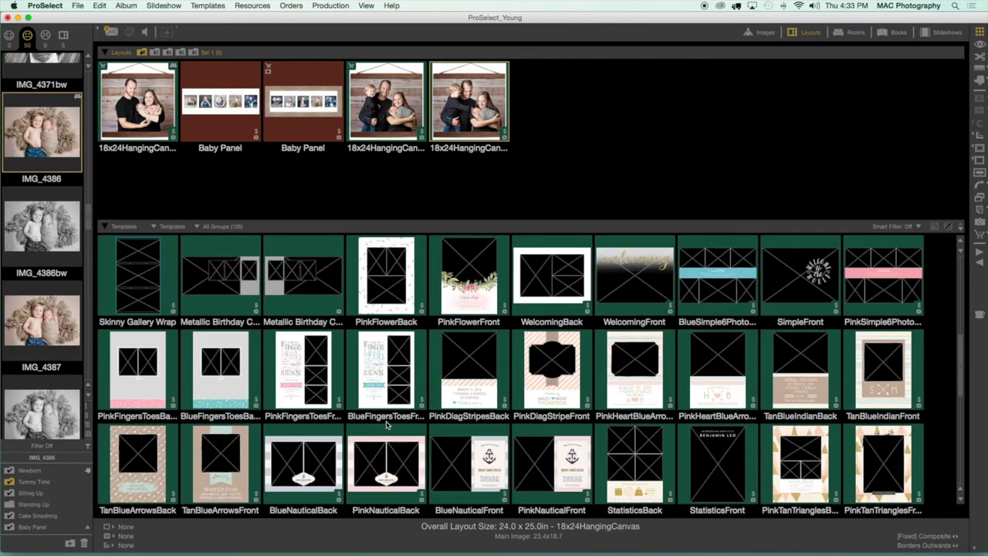
pyautogui.doubleClick(471, 398)
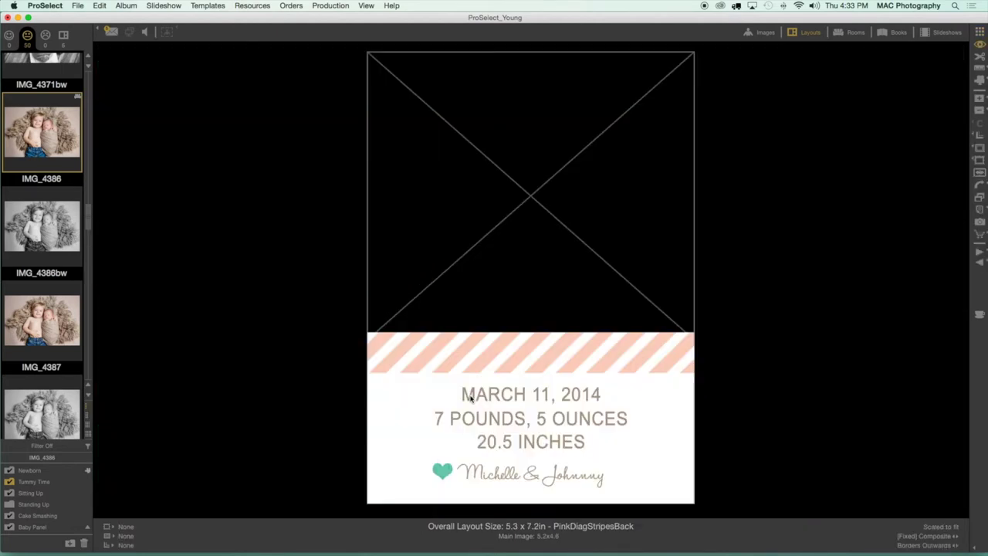
# - Place the colour version of IMG_4425 in the card's empty image opening
pyautogui.scroll(-3, 27, 264)
pyautogui.scroll(-6, 27, 264)
pyautogui.scroll(-7, 27, 264)
pyautogui.scroll(-4, 27, 264)
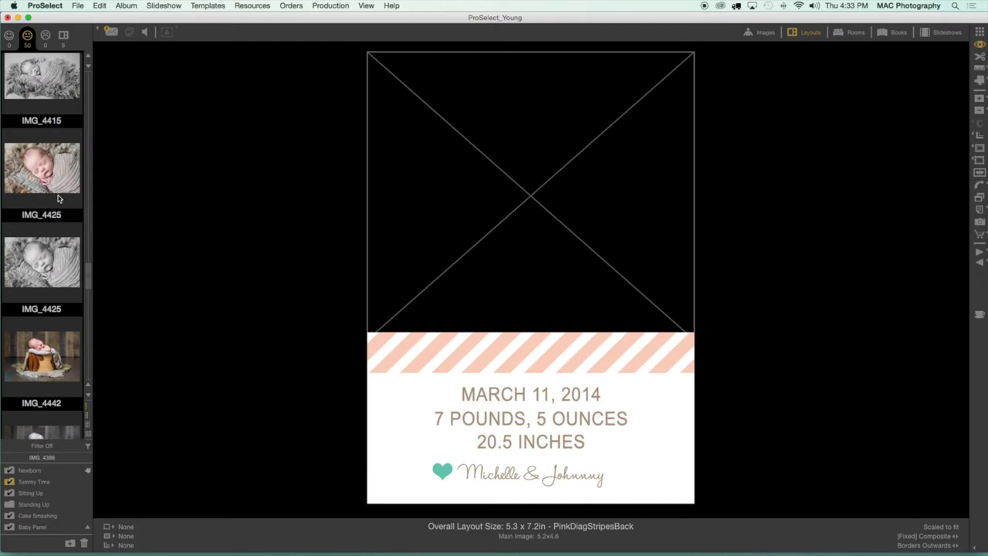
pyautogui.moveTo(63, 192); pyautogui.dragTo(501, 246)
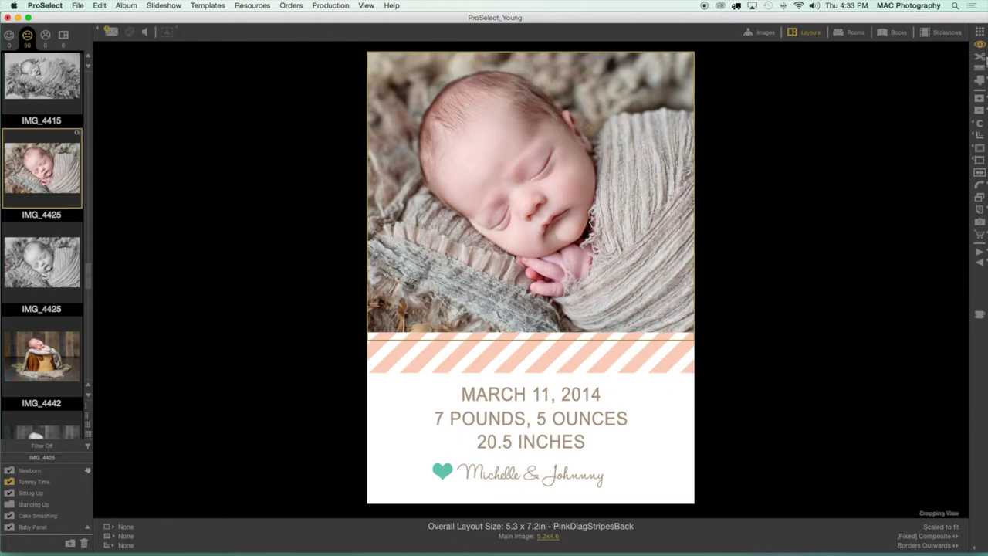
# - Adjust the card photo's crop by shifting the image slightly left and enlarging it, then deselect it
pyautogui.click(982, 60)
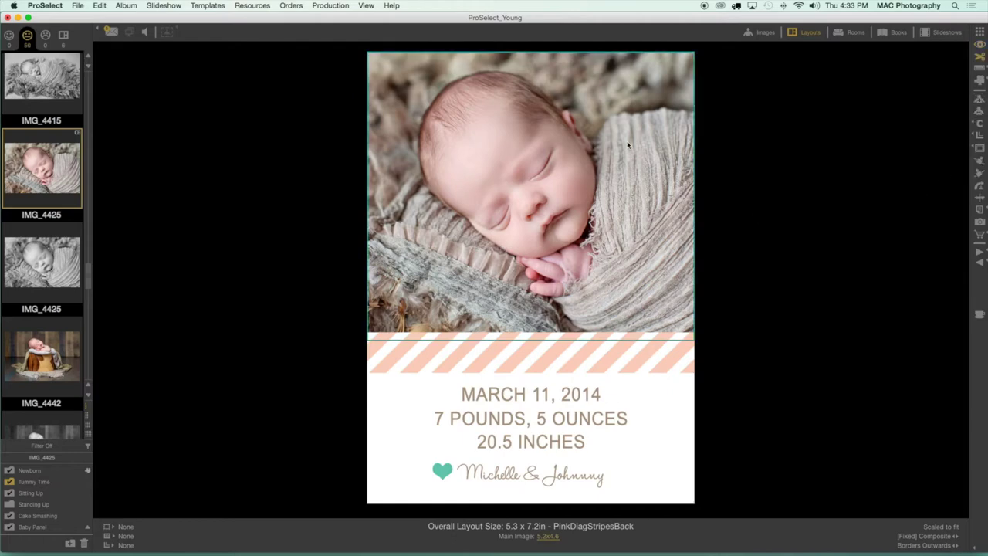
pyautogui.moveTo(604, 206); pyautogui.dragTo(586, 208)
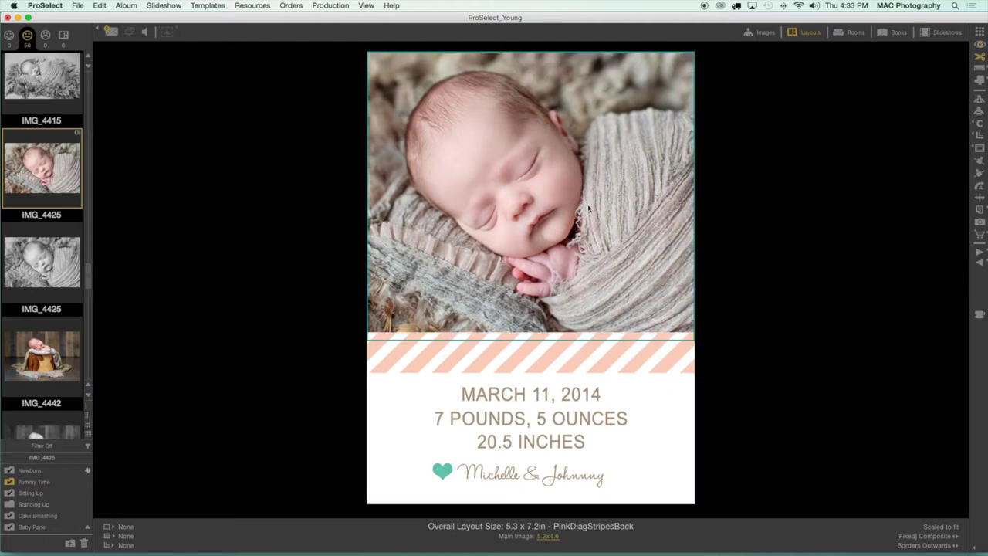
pyautogui.scroll(5, 587, 207)
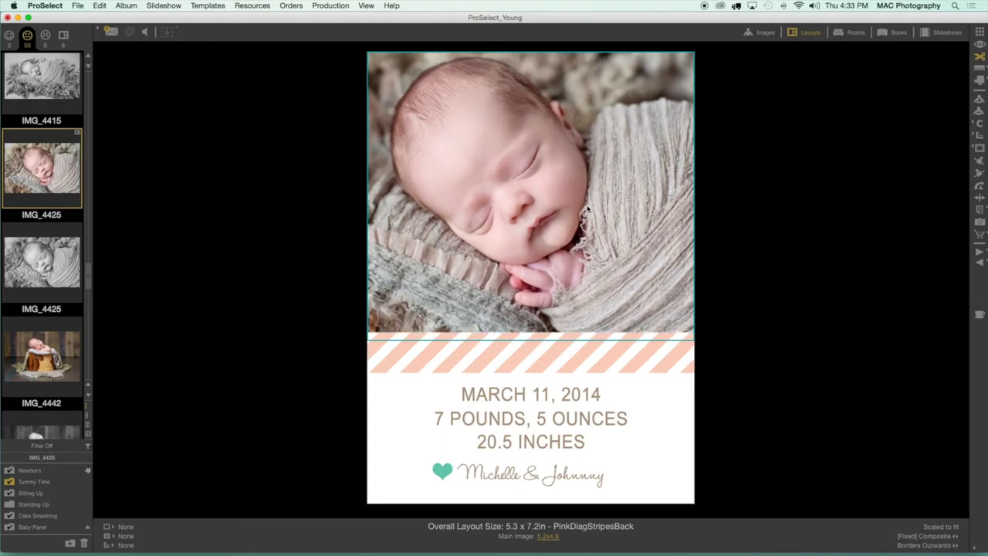
pyautogui.click(779, 185)
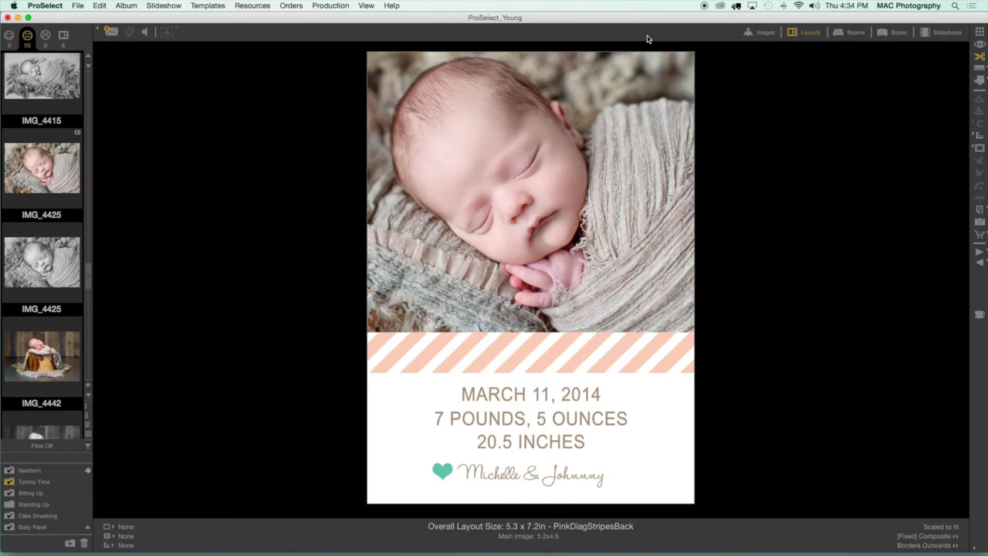
# - In the book view, show the Book/Album Templates (2019r1) category and add an SS3_0h1v2s page to the book
pyautogui.click(899, 34)
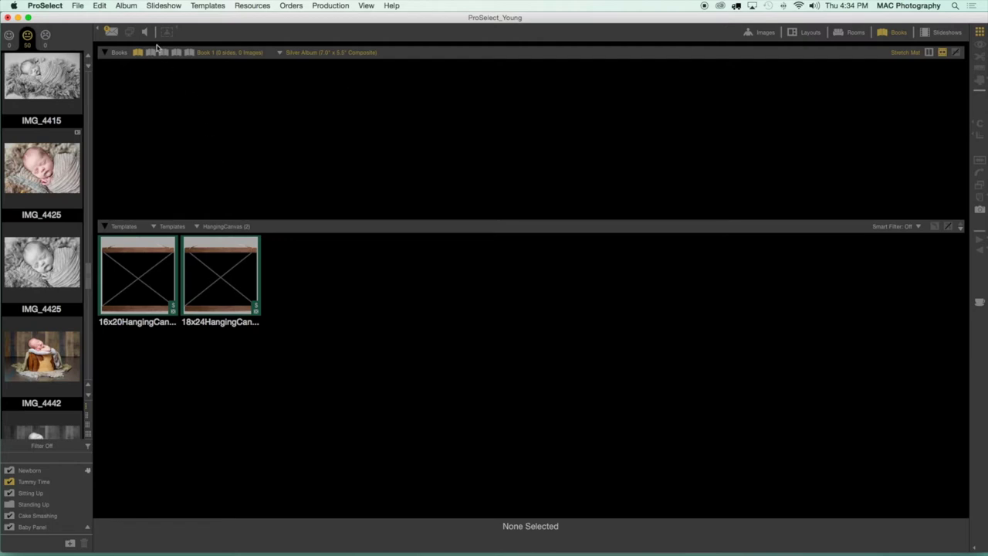
pyautogui.click(172, 226)
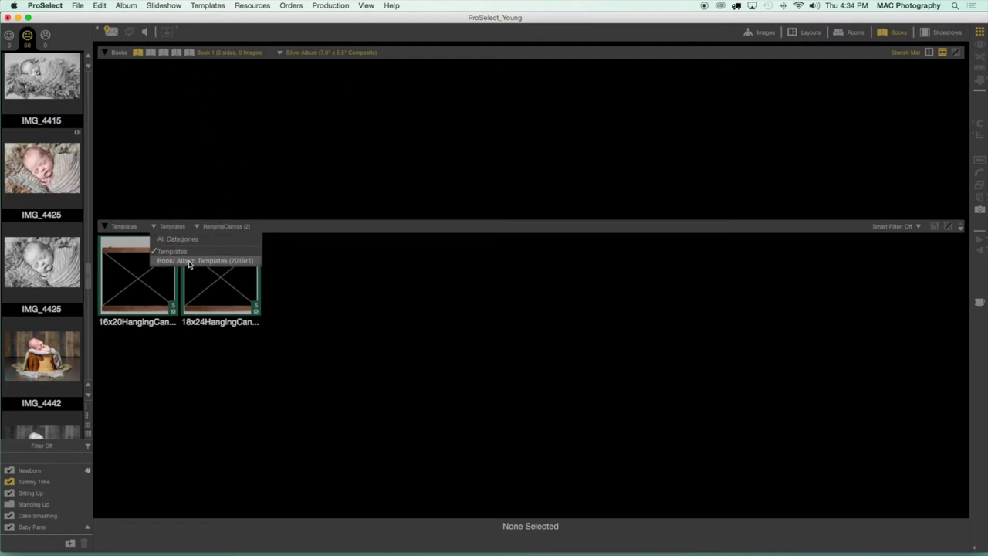
pyautogui.click(189, 260)
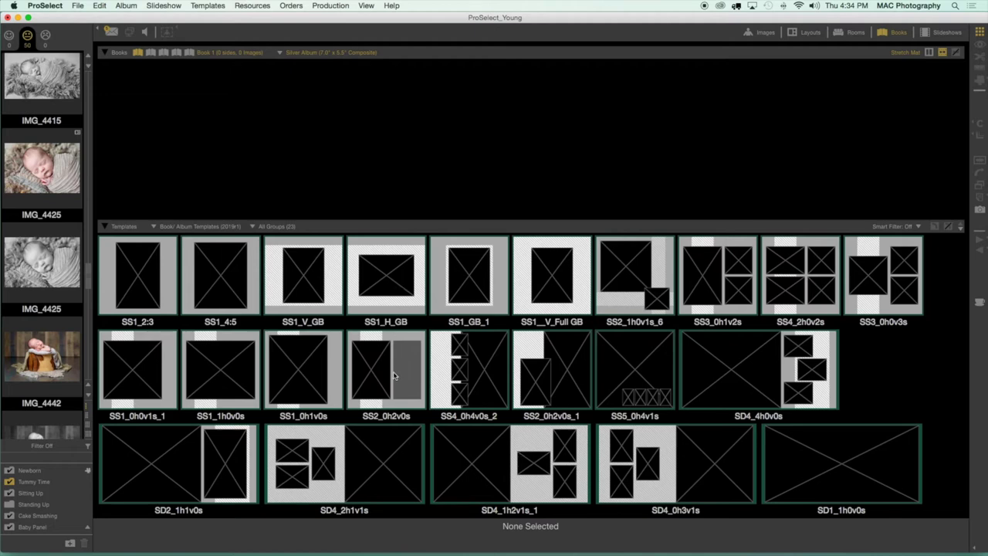
pyautogui.doubleClick(714, 280)
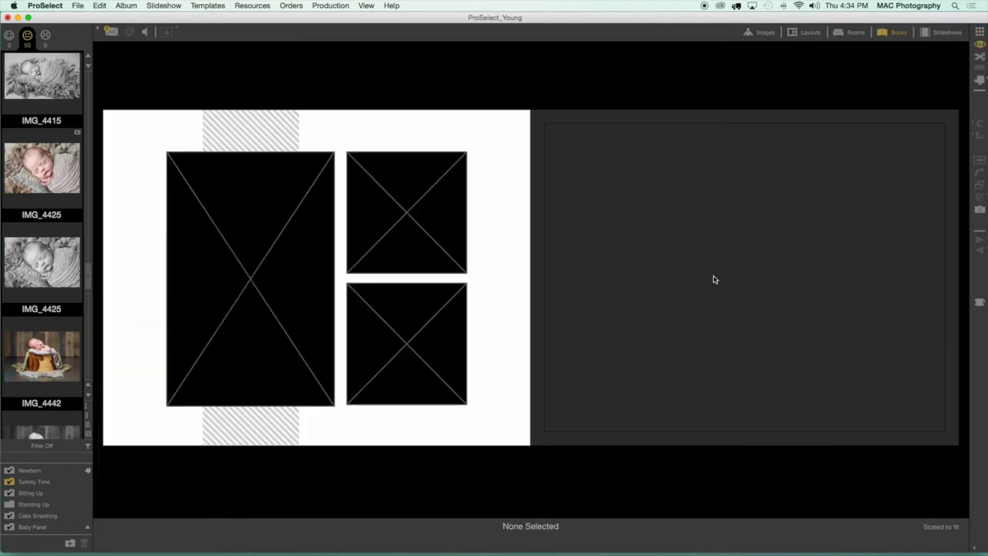
# - Place colour IMG_4425 in the page's upper small opening and colour IMG_4408 in the lower small opening
pyautogui.click(42, 176)
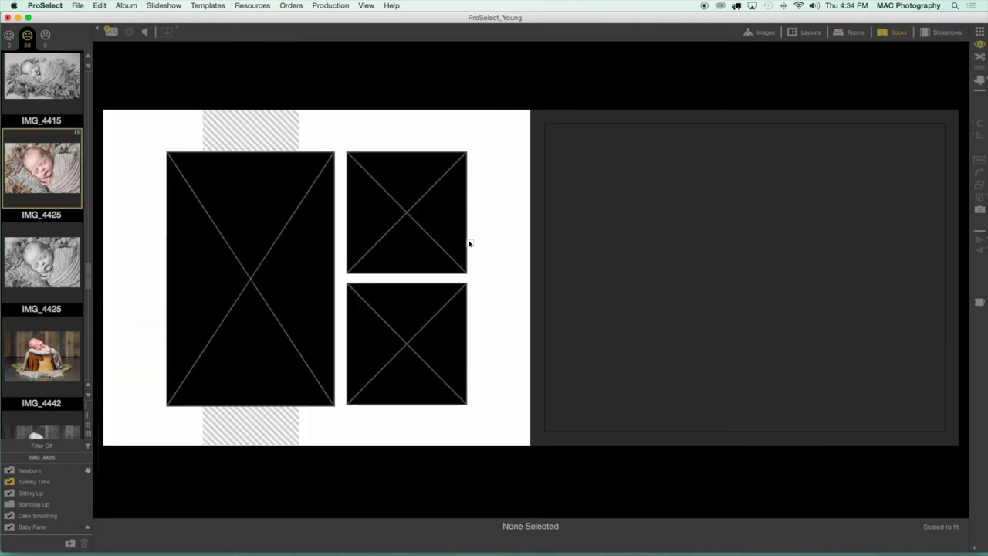
pyautogui.click(439, 226)
pyautogui.scroll(3, 30, 145)
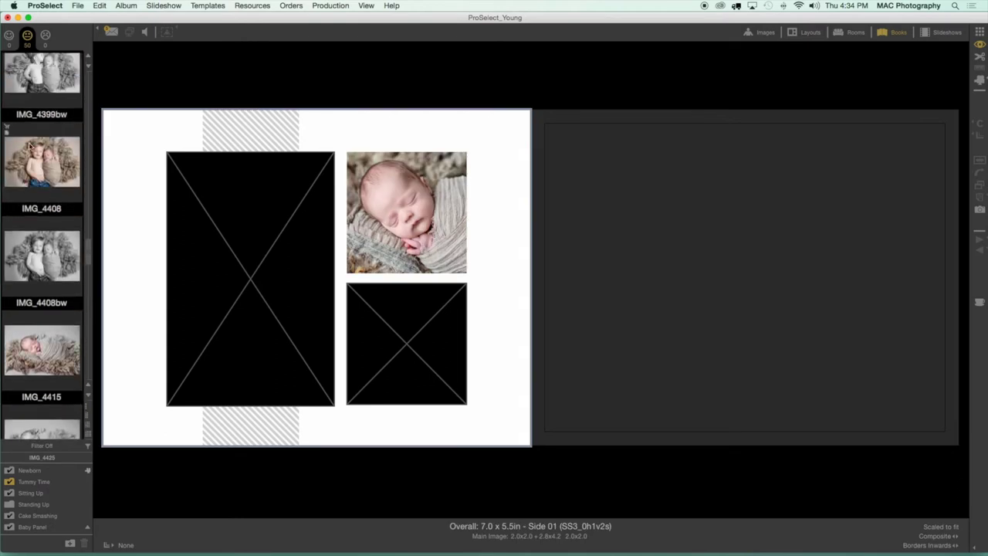
pyautogui.scroll(1, 30, 145)
pyautogui.click(36, 183)
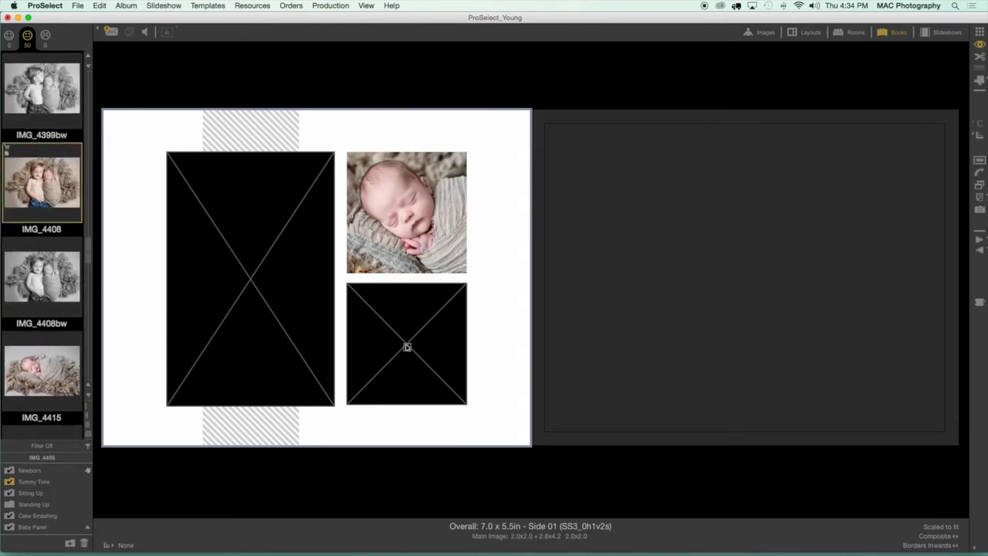
pyautogui.click(407, 348)
# - Fill the book page's large vertical opening with the colour version of IMG_4371
pyautogui.scroll(4, 49, 157)
pyautogui.scroll(6, 49, 157)
pyautogui.click(44, 199)
pyautogui.click(266, 232)
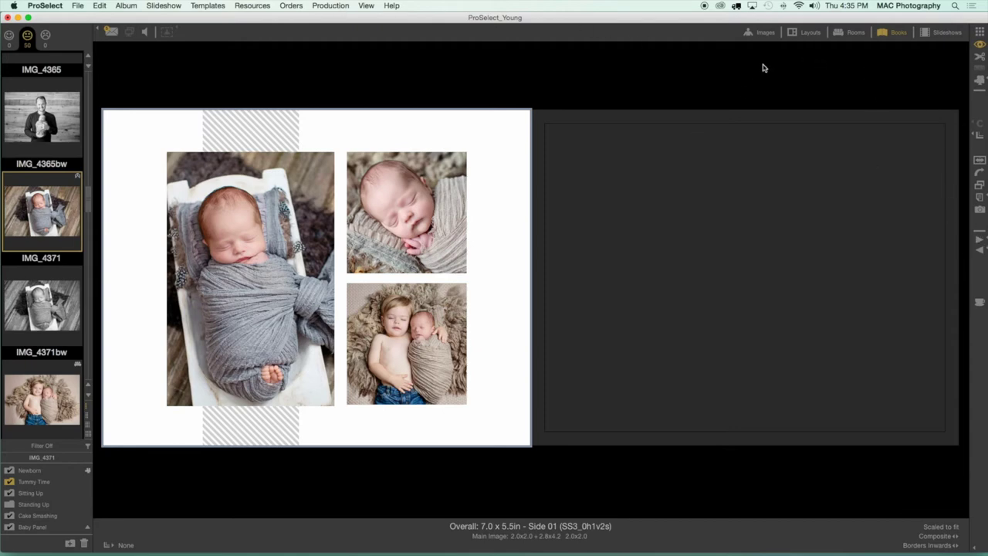
# - Open the order form for IMG_4358bw from the images view, inspect the details of the ordered 18x24HangingCanvas, and close it
pyautogui.click(764, 34)
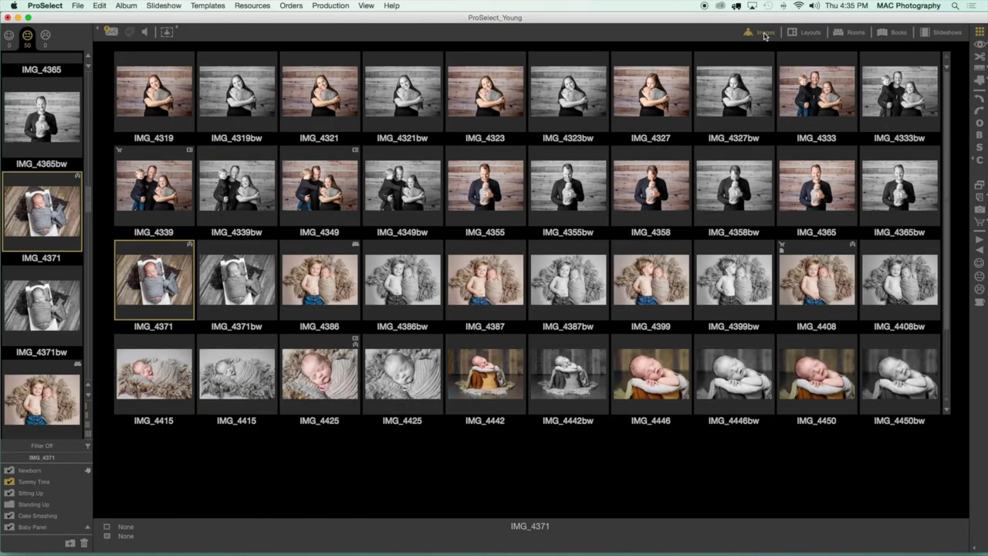
pyautogui.click(744, 191)
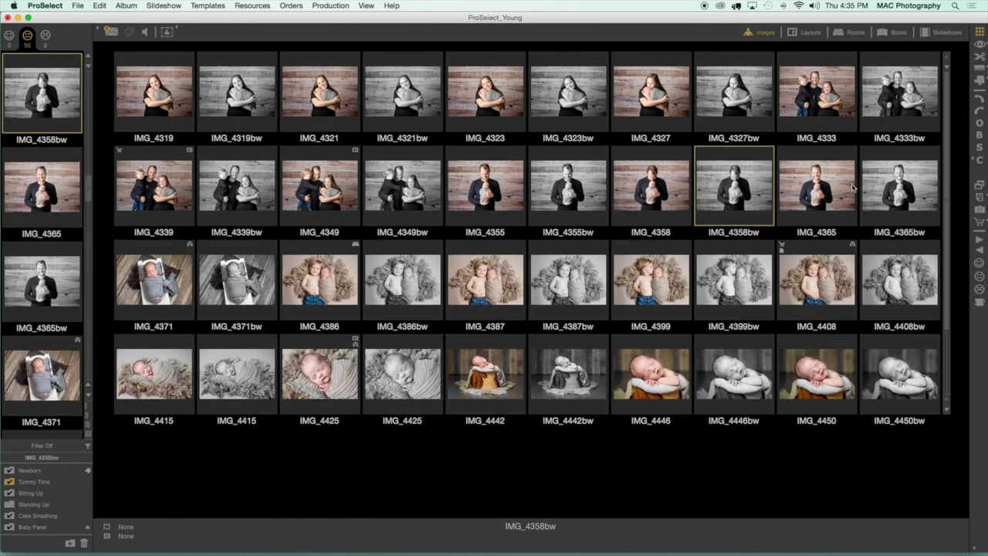
pyautogui.click(980, 222)
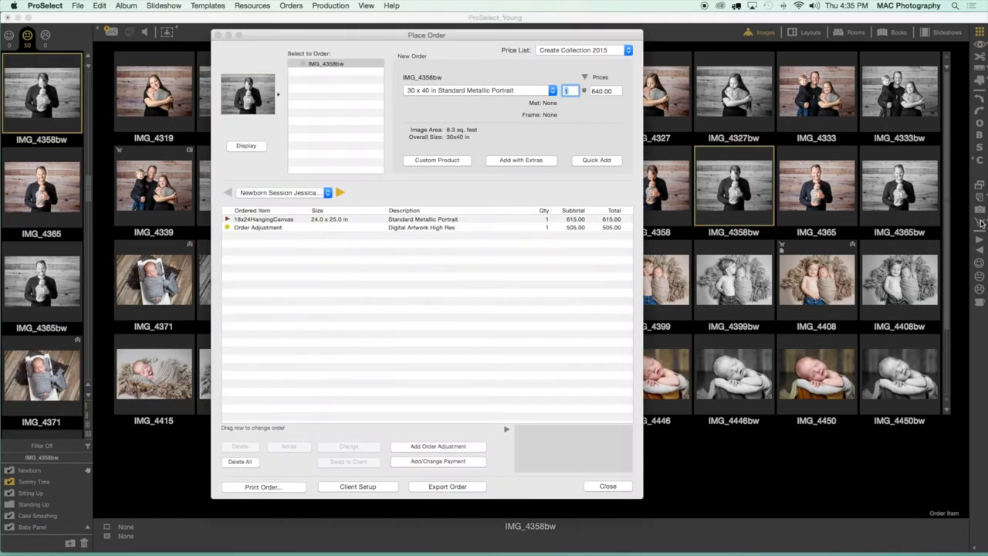
pyautogui.click(228, 220)
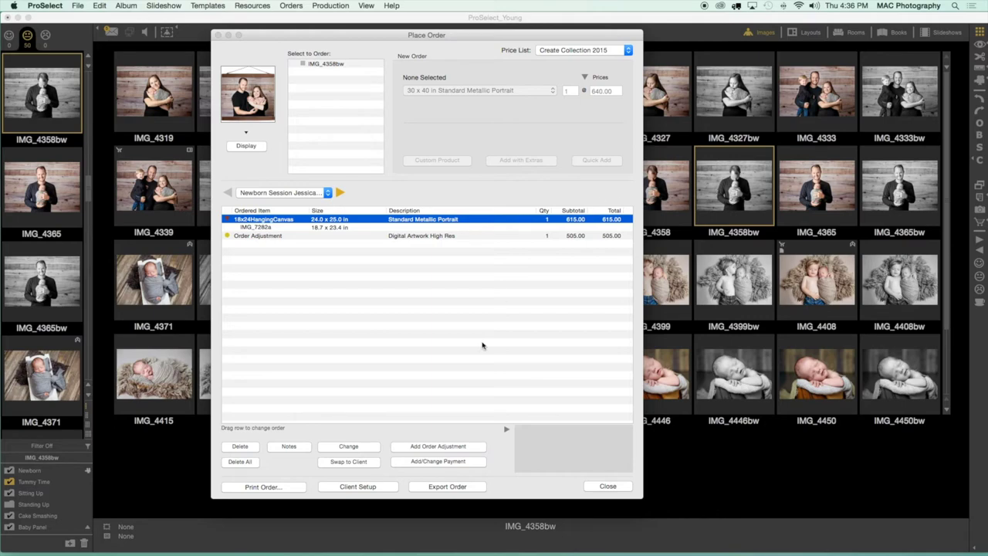
pyautogui.click(594, 486)
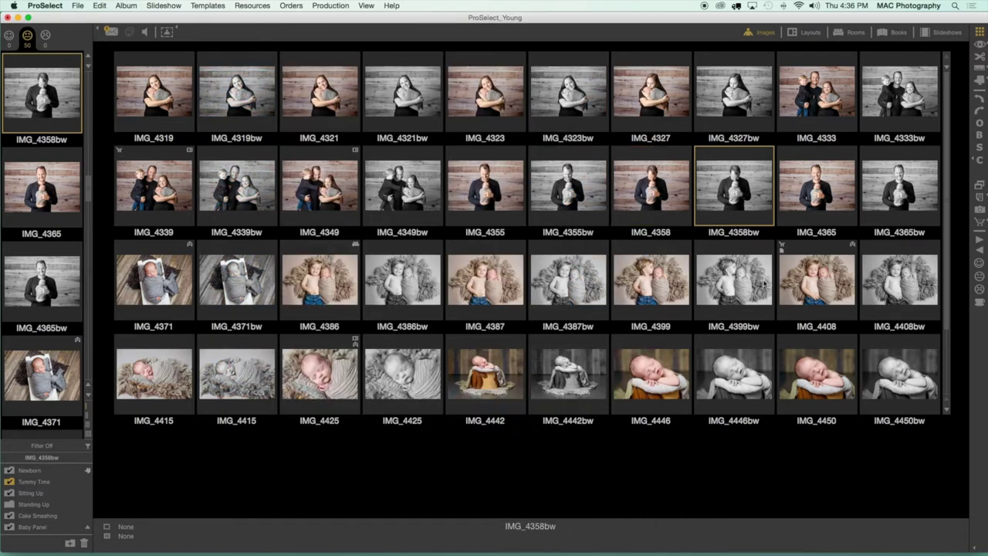
# - Enlarge IMG_4399, open its order form, and choose the 26 x 26 in Standard Metallic Portrait product
pyautogui.click(660, 283)
pyautogui.doubleClick(661, 283)
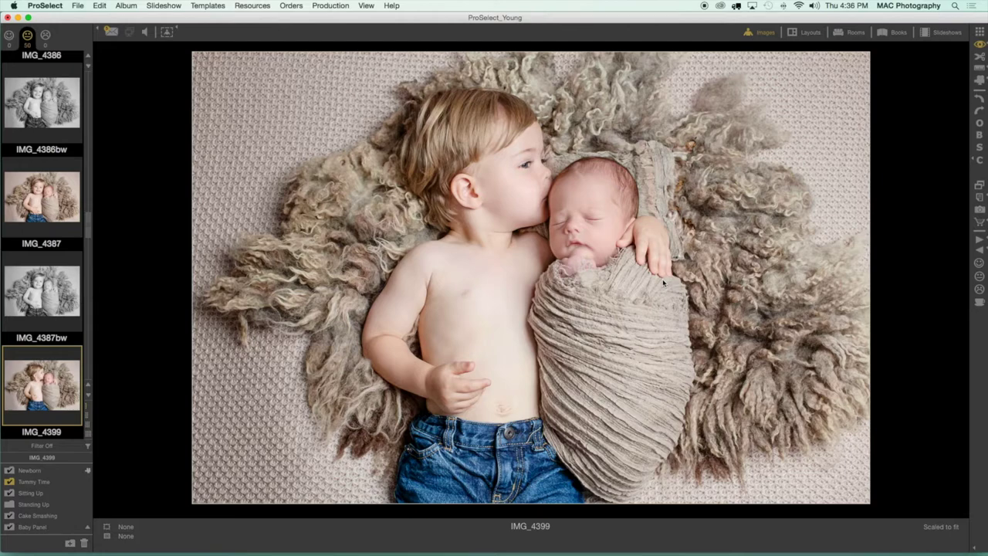
pyautogui.click(979, 226)
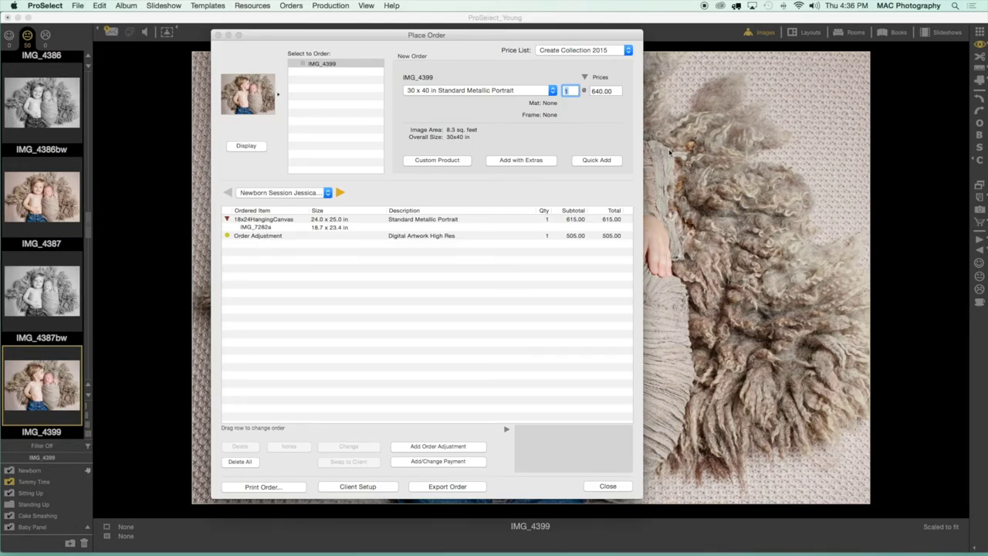
pyautogui.click(518, 93)
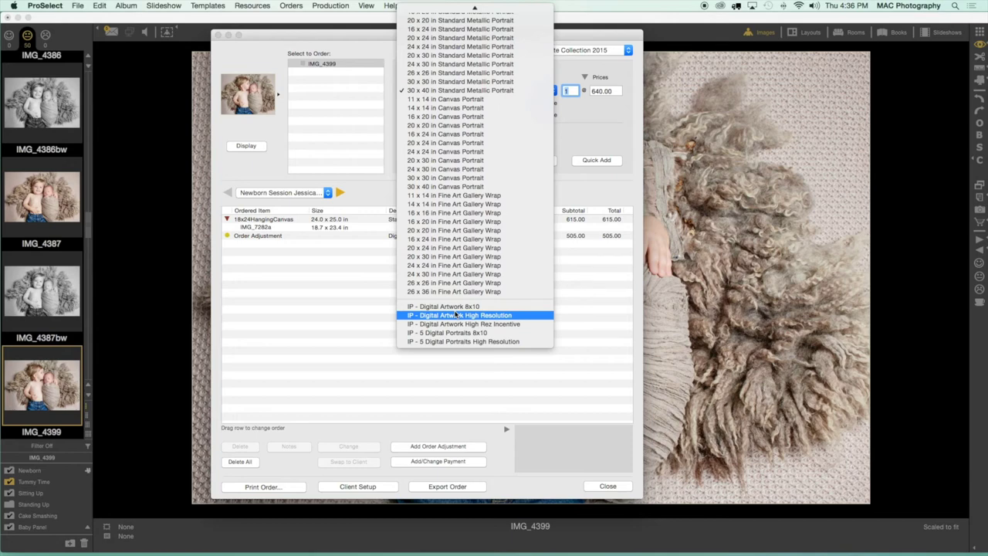
pyautogui.click(508, 73)
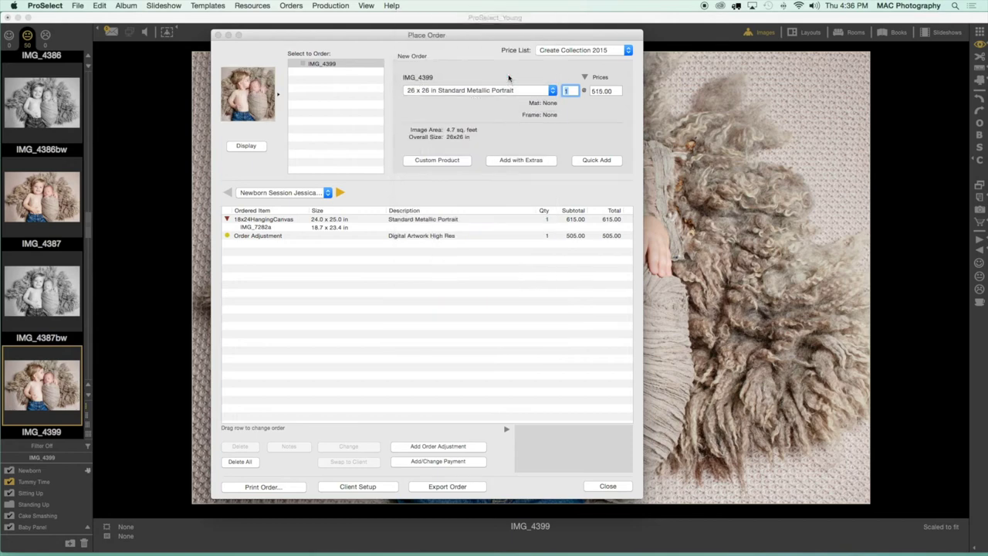
# - Change the product for IMG_4399 to 20 x 20 in Fine Art Gallery Wrap and add it to the order without extras
pyautogui.click(510, 91)
pyautogui.click(507, 91)
pyautogui.click(507, 91)
pyautogui.click(470, 197)
pyautogui.click(596, 161)
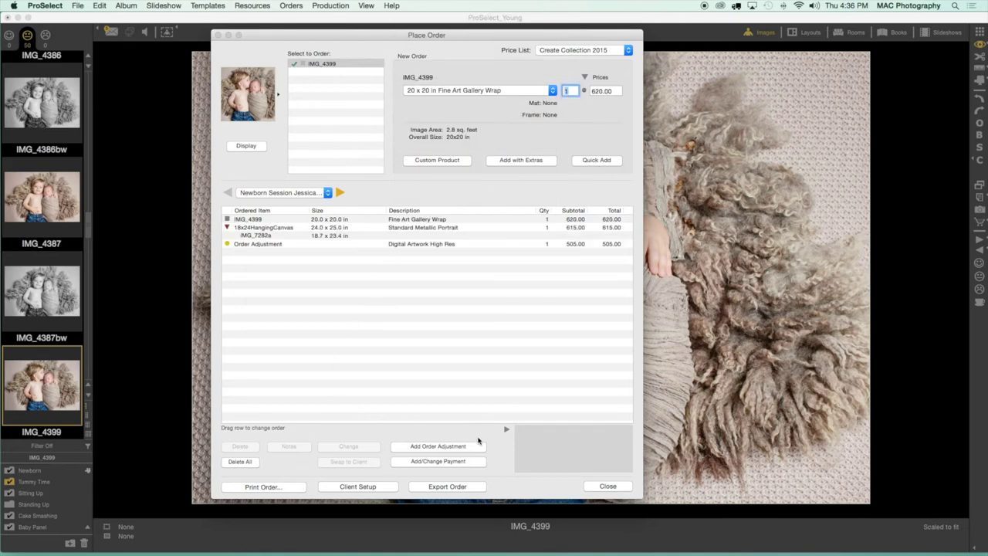
# - Reveal the order's subtotal, total, paid amount and balance, hide them again, and close the order form
pyautogui.click(506, 430)
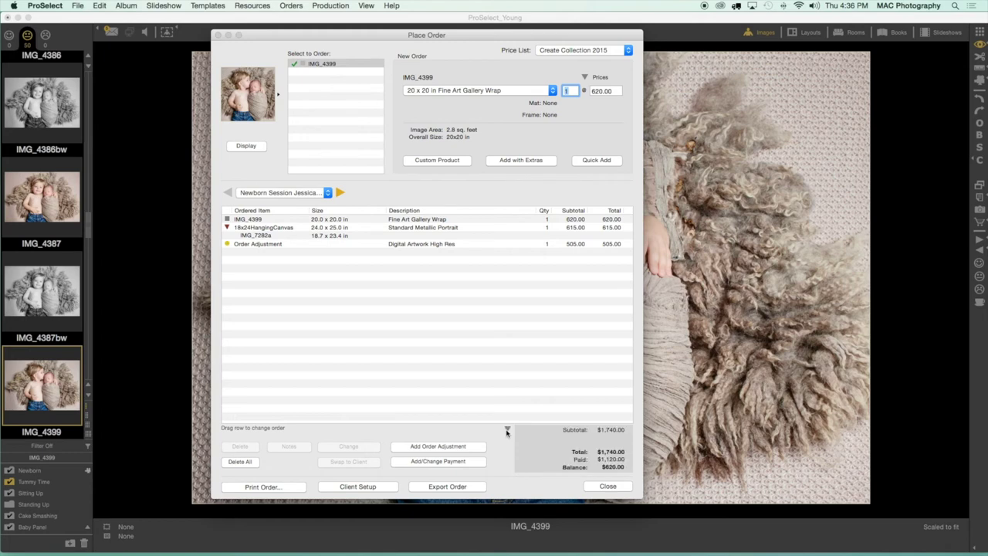
pyautogui.click(507, 430)
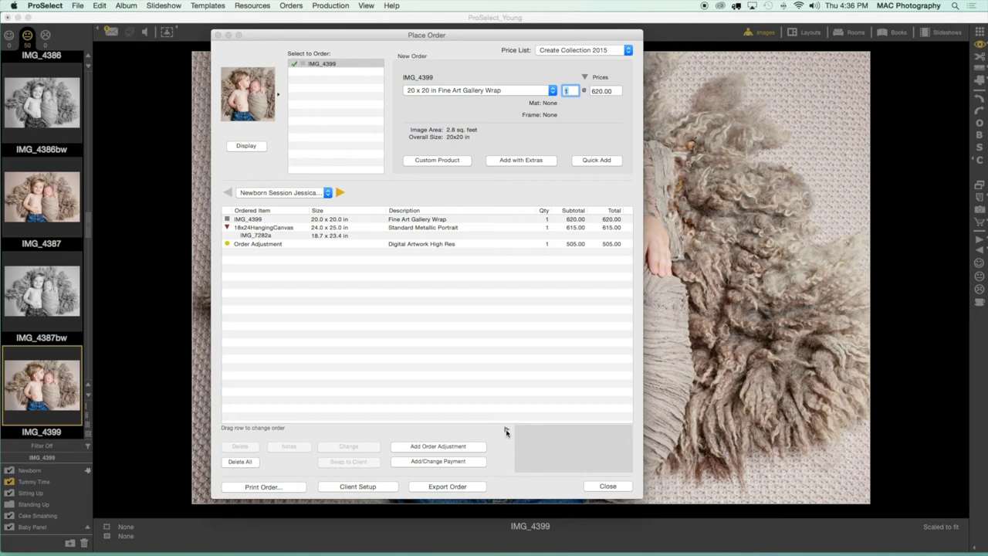
pyautogui.click(600, 487)
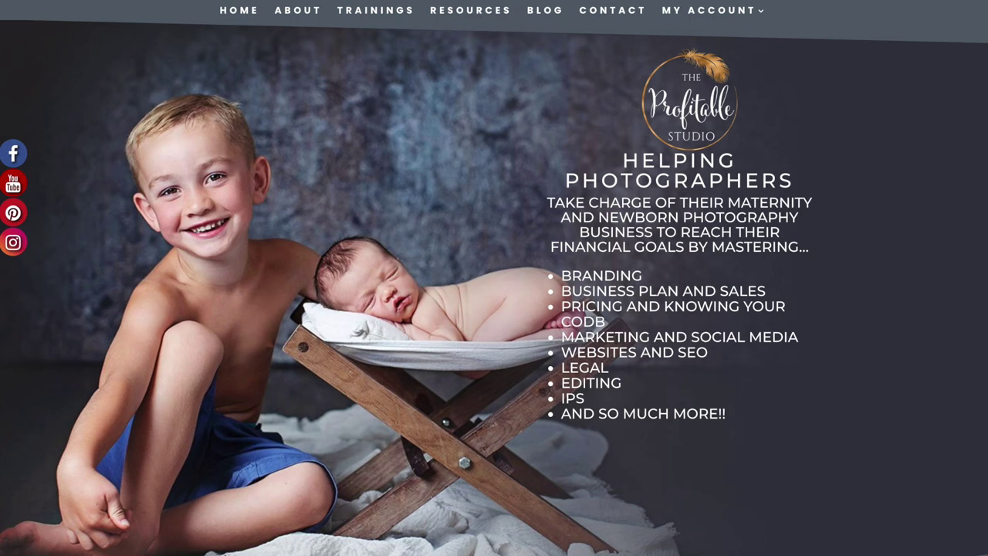
# - On The Profitable Studio website, open the training resources page and review the listed courses, mentorships and templates down to the footer
pyautogui.click(367, 10)
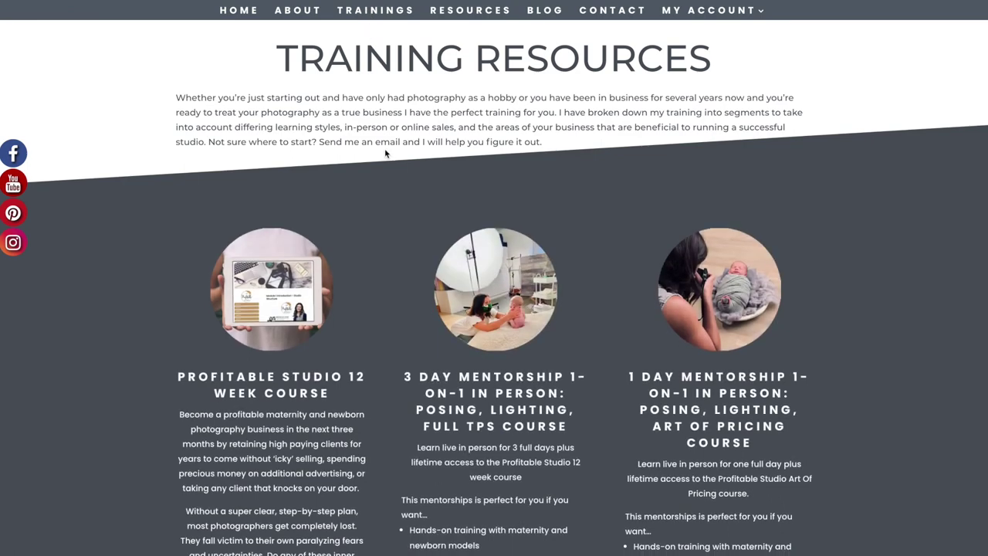
pyautogui.scroll(-3, 384, 152)
pyautogui.scroll(-5, 384, 153)
pyautogui.scroll(-5, 384, 153)
pyautogui.scroll(-6, 384, 153)
pyautogui.scroll(-5, 385, 153)
pyautogui.scroll(-5, 384, 152)
pyautogui.scroll(-6, 385, 152)
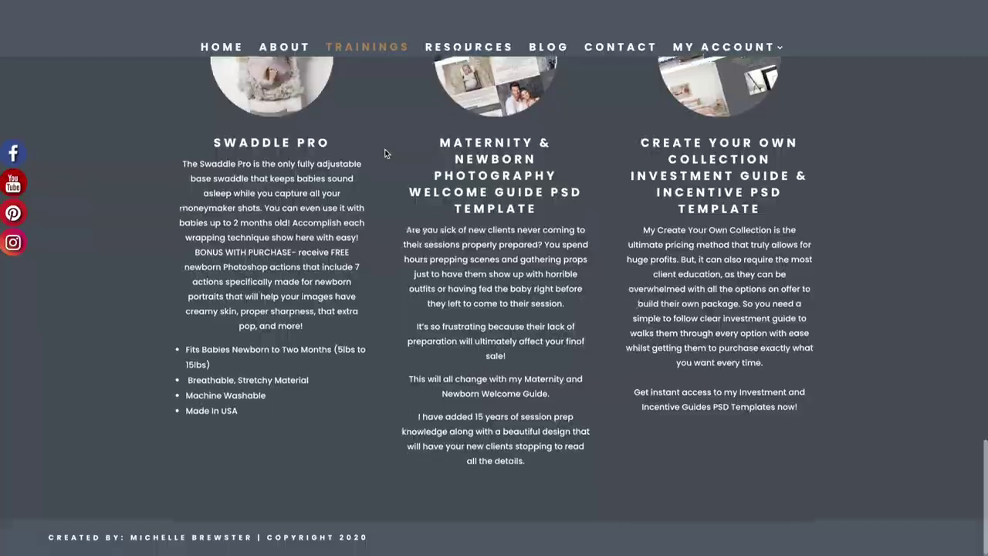